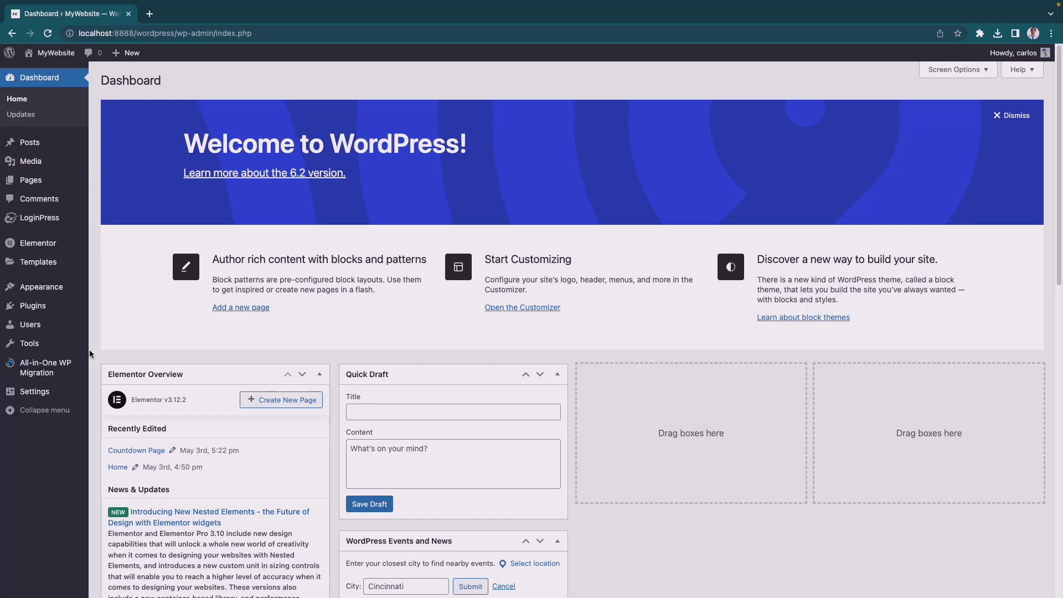
- Open the All-in-One WP Migration import page and read its linked guide on increasing the maximum upload file size
mouse_move(25, 366)
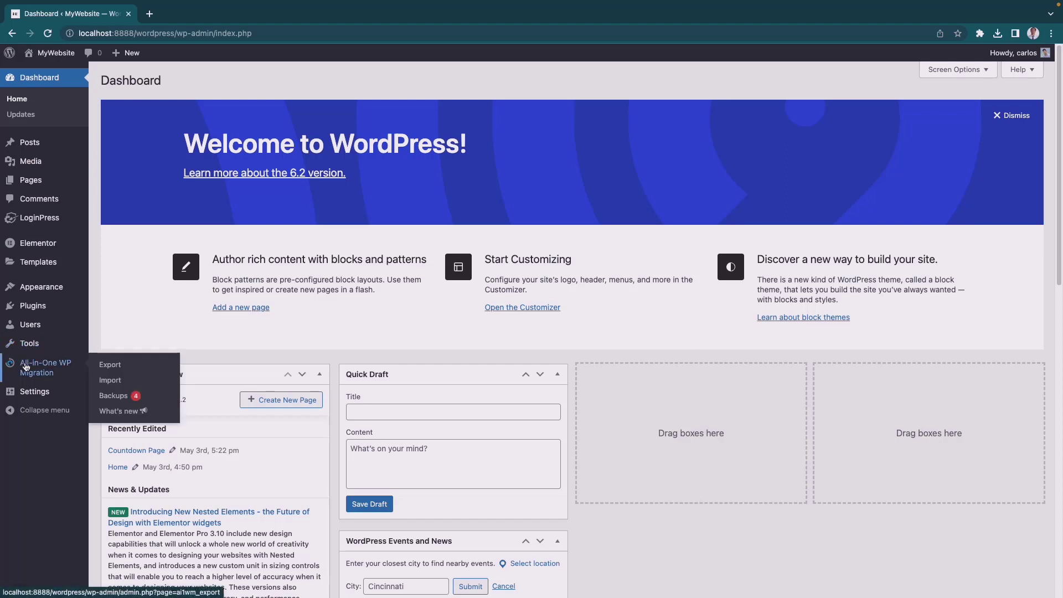
left_click(106, 381)
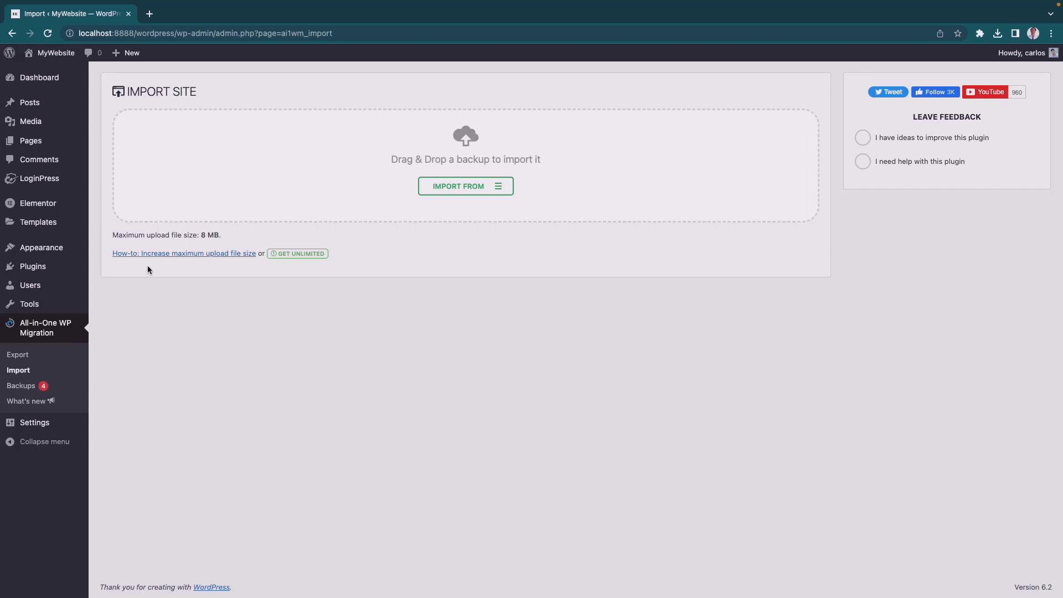
left_click(219, 256)
scroll(821, 421, "down", 7)
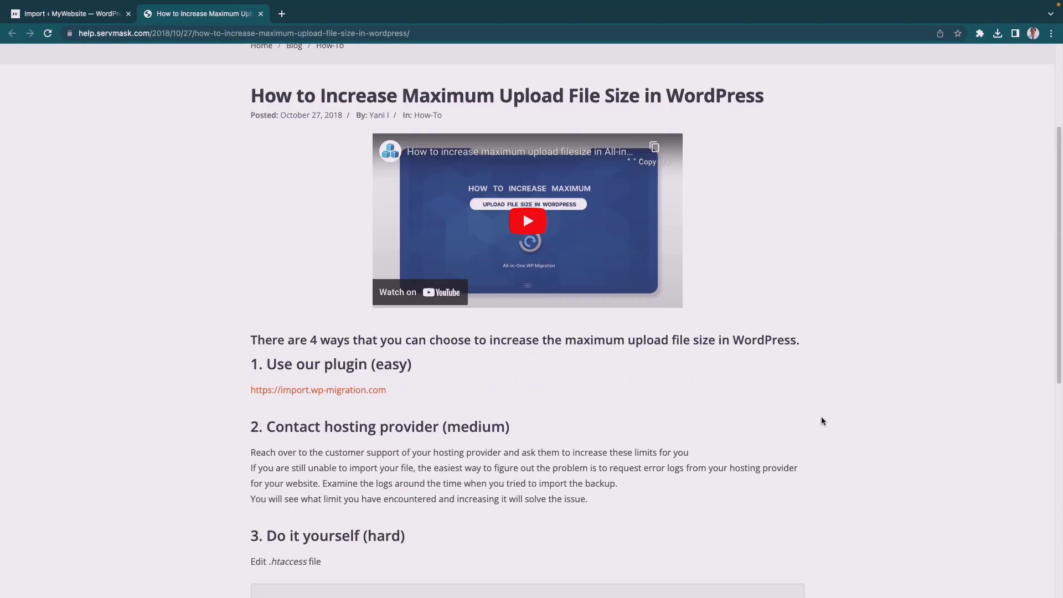
scroll(822, 421, "down", 1)
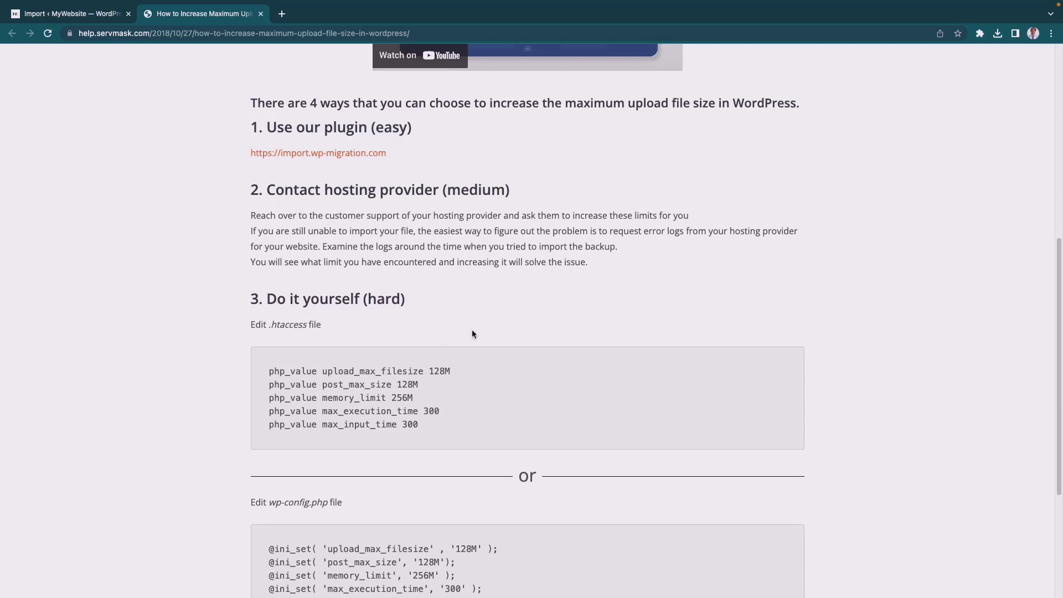
key("ctrl+shift+Tab")
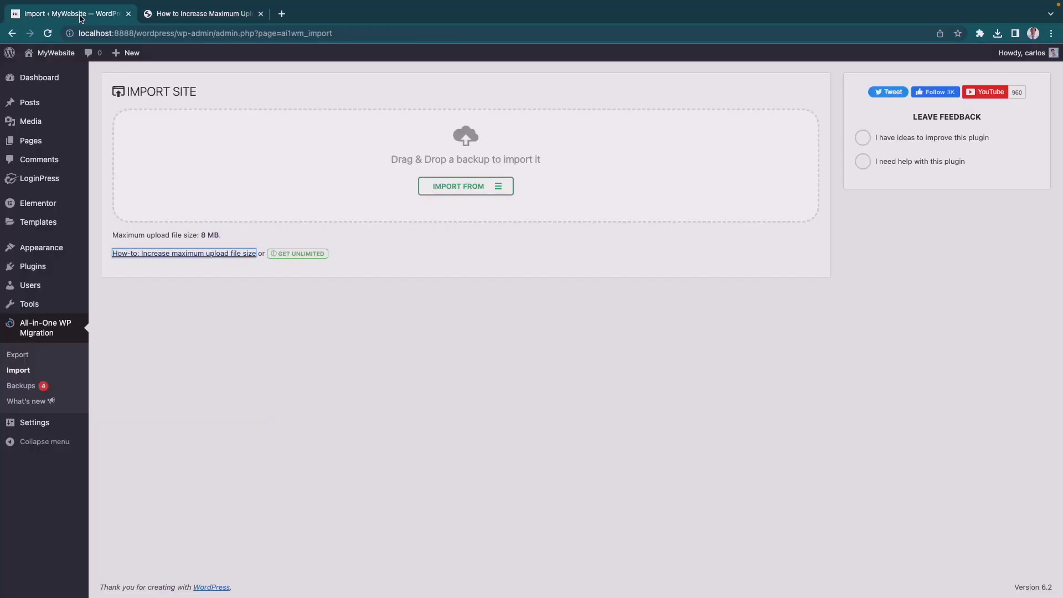
left_click(398, 394)
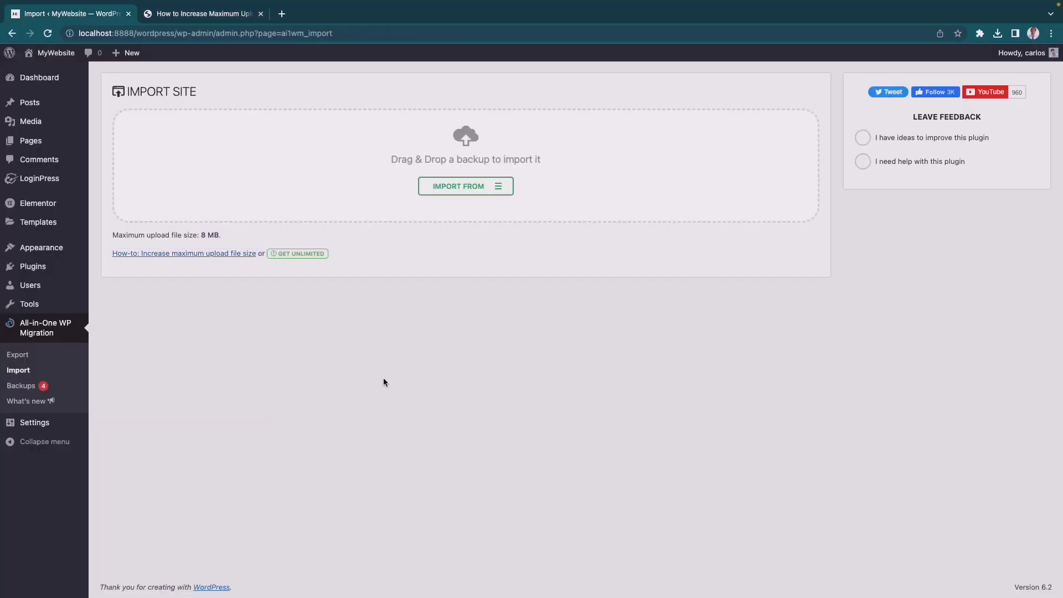
- Search the plugin directory for "wp filemanager", then install and activate the File Manager plugin
mouse_move(51, 271)
left_click(108, 284)
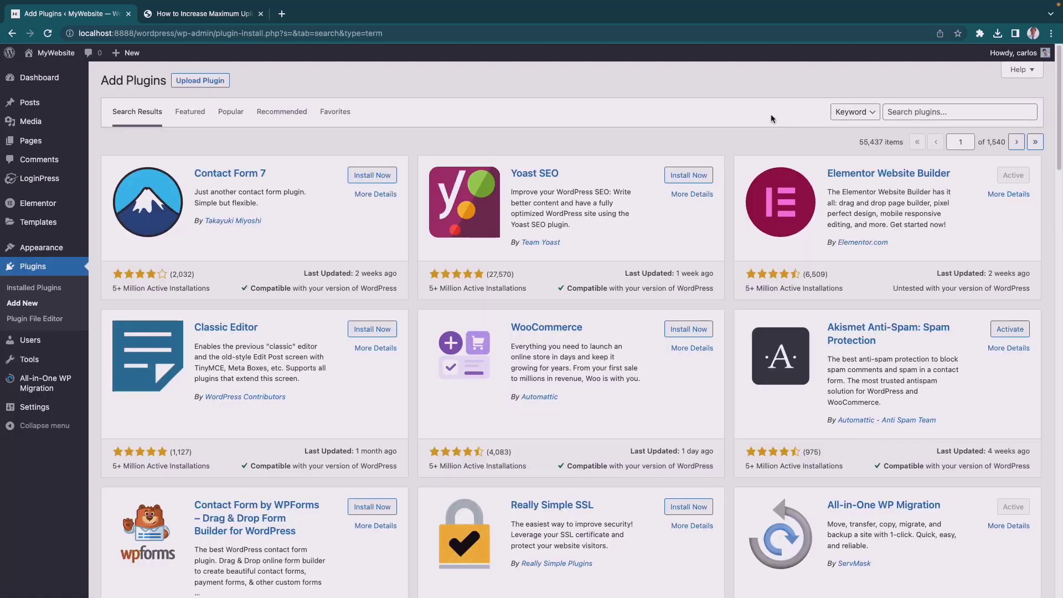
left_click(915, 113)
type("wp filemanager")
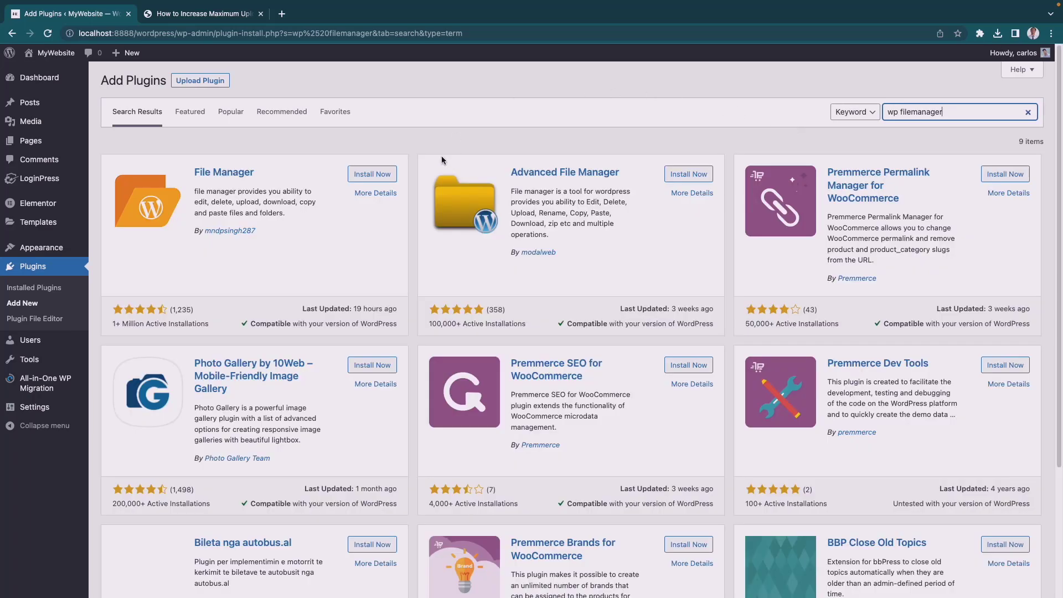
left_click(361, 175)
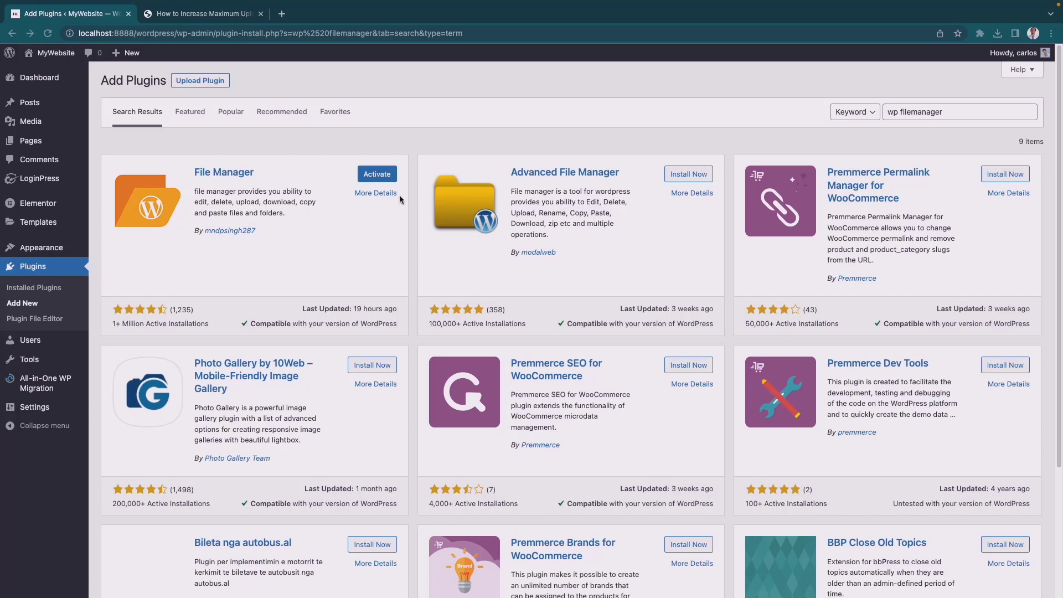
left_click(368, 178)
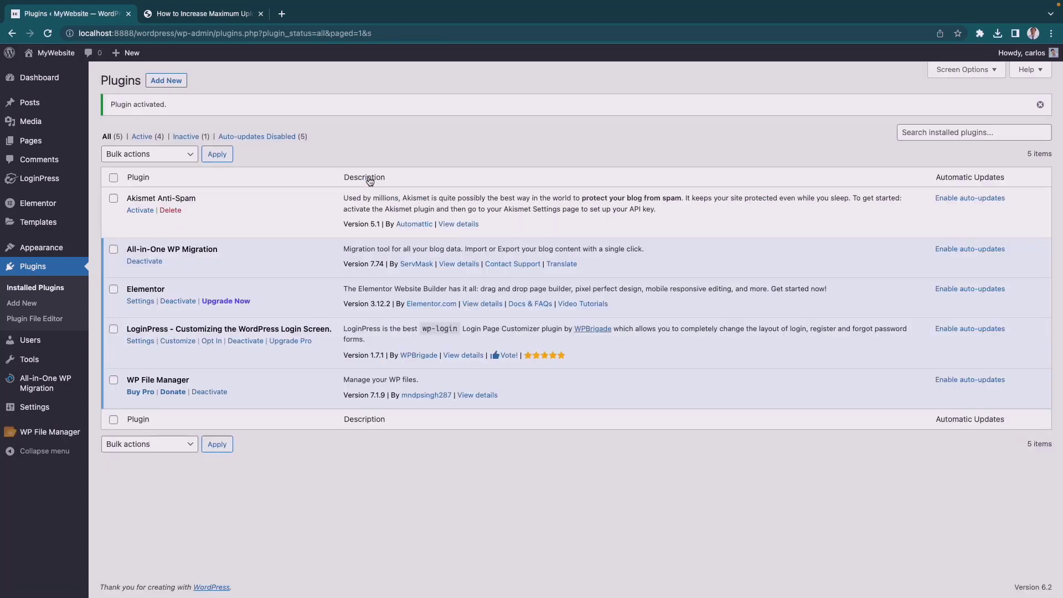
- Open the .htaccess file from the wordpress root folder in WP File Manager's code editor
left_click(41, 437)
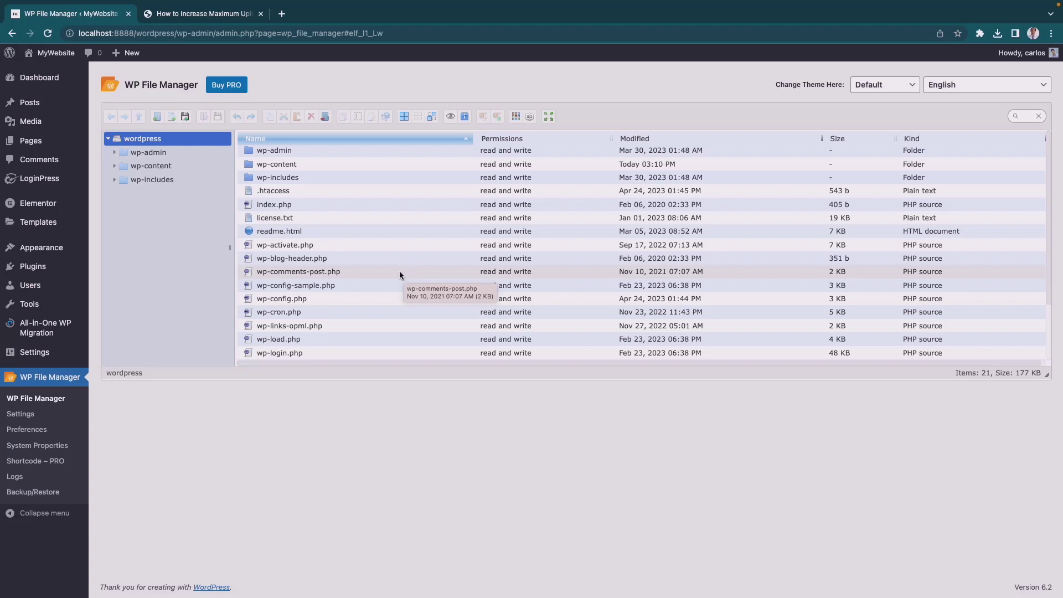
left_click(336, 195)
right_click(326, 192)
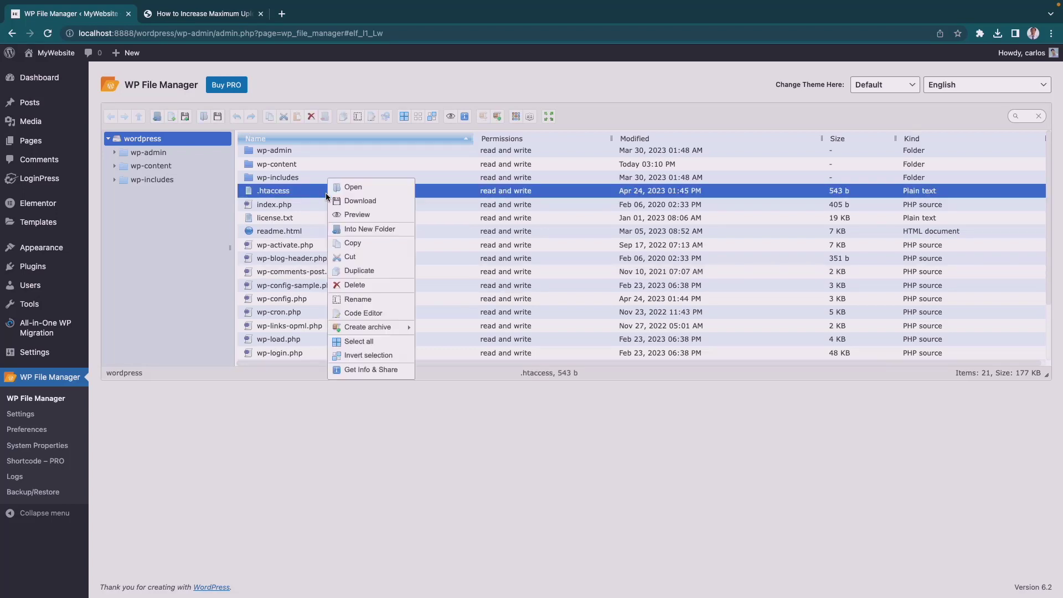
left_click(360, 311)
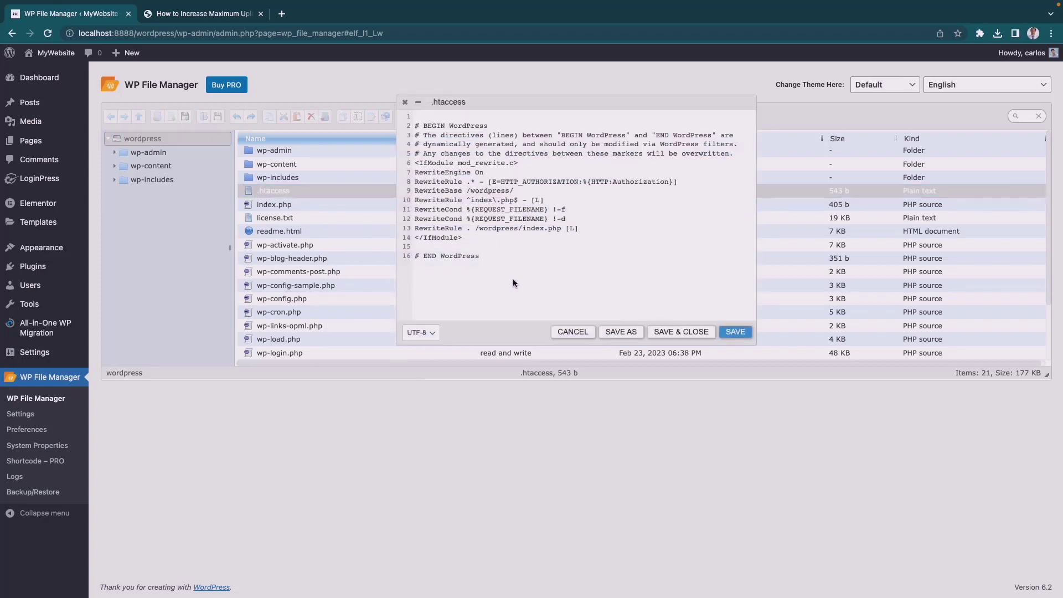
left_click(507, 263)
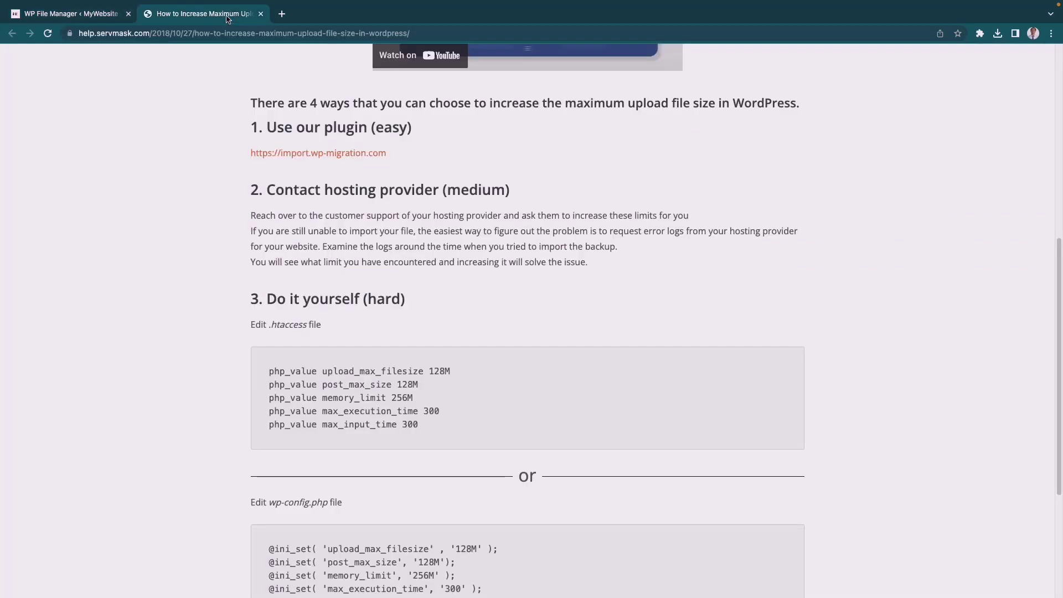
- Copy the five php_value lines given for the .htaccess file in the upload size guide
left_click(228, 16)
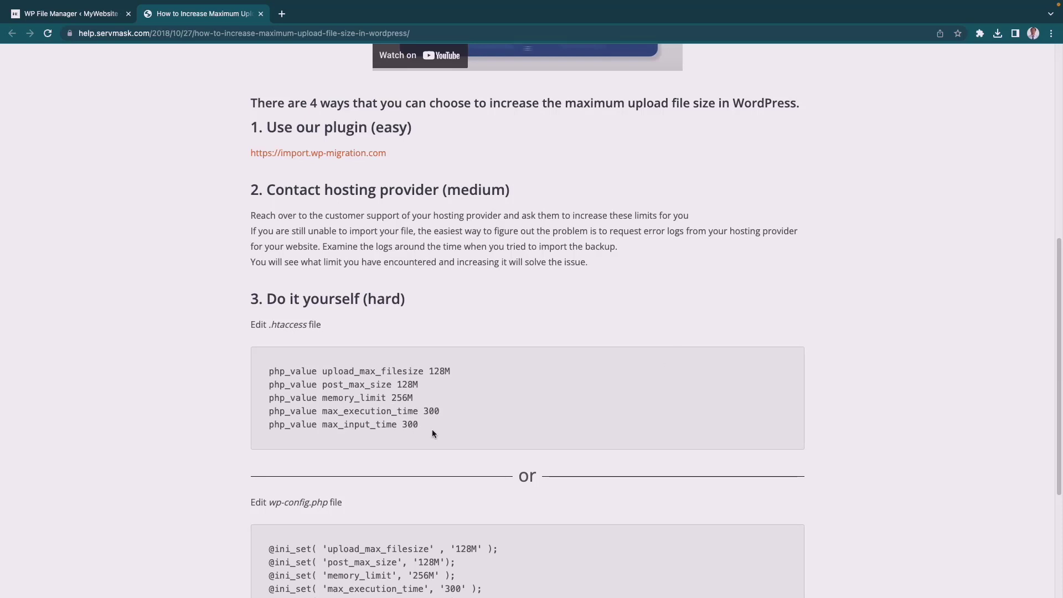
left_click_drag(431, 430, 261, 371)
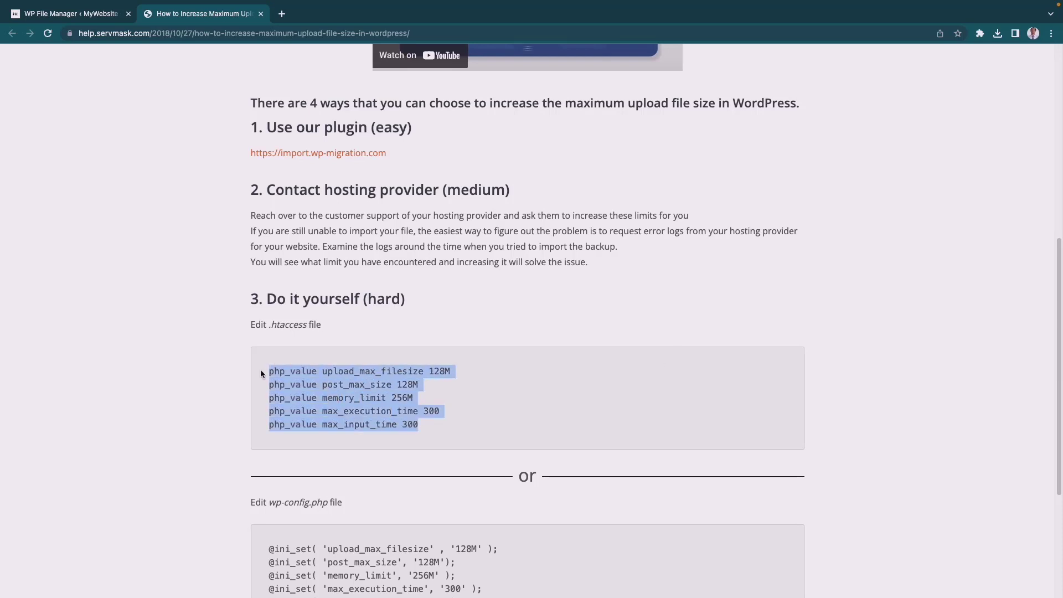
right_click(311, 374)
left_click(328, 399)
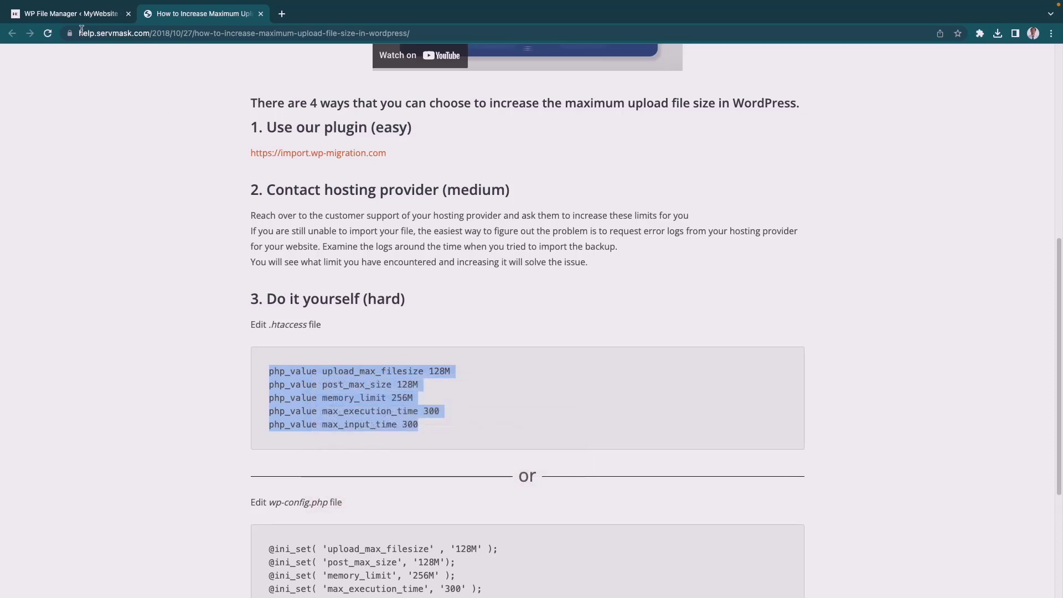
- Paste the copied php_value lines into .htaccess between </IfModule> and # END WordPress, separated by blank lines
key("super+1")
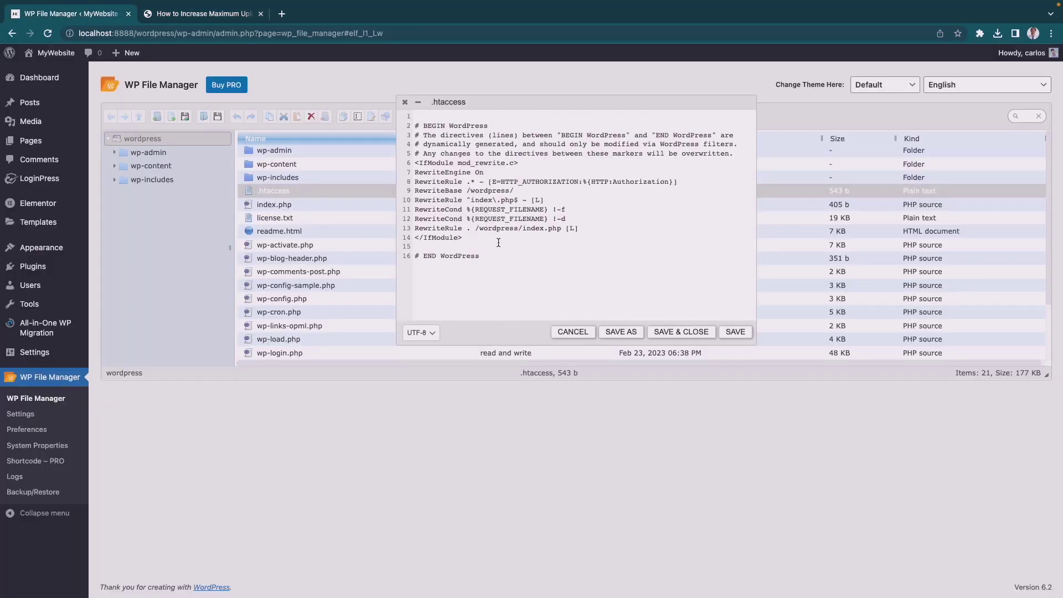
key("Return")
key("Return")
right_click(425, 261)
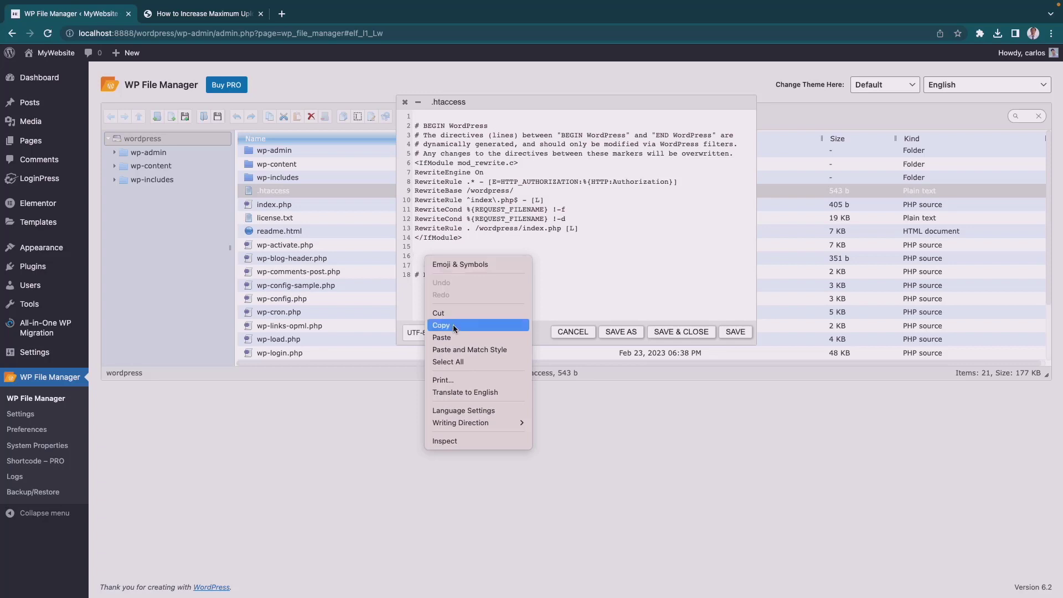
left_click(463, 349)
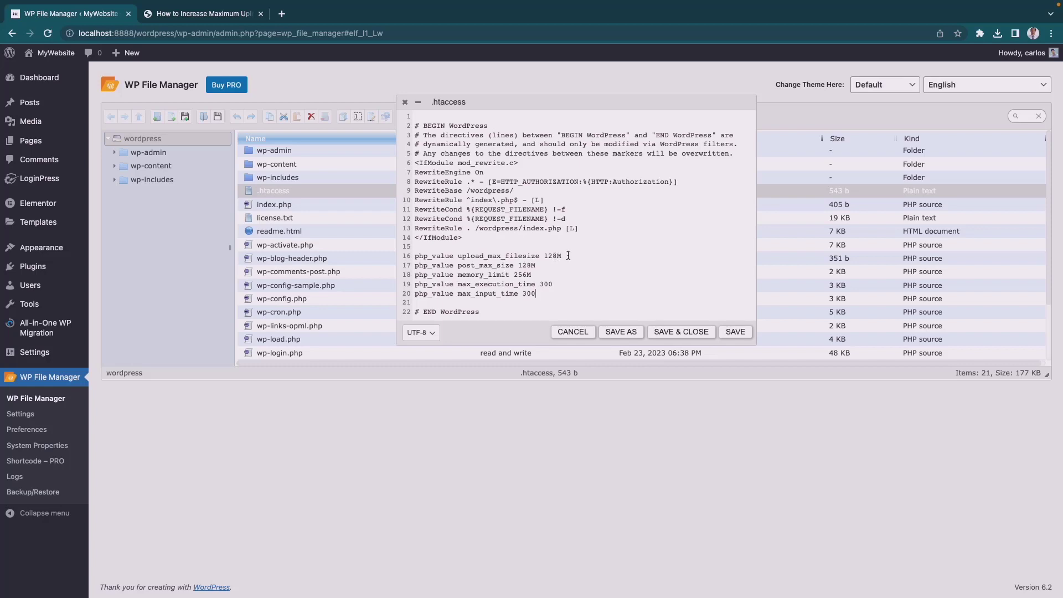
- Set upload_max_filesize and post_max_size to 1000M in .htaccess, then save and close the file
left_click_drag(557, 256, 549, 255)
type("000")
left_click_drag(519, 266, 529, 266)
type("000")
left_click(681, 332)
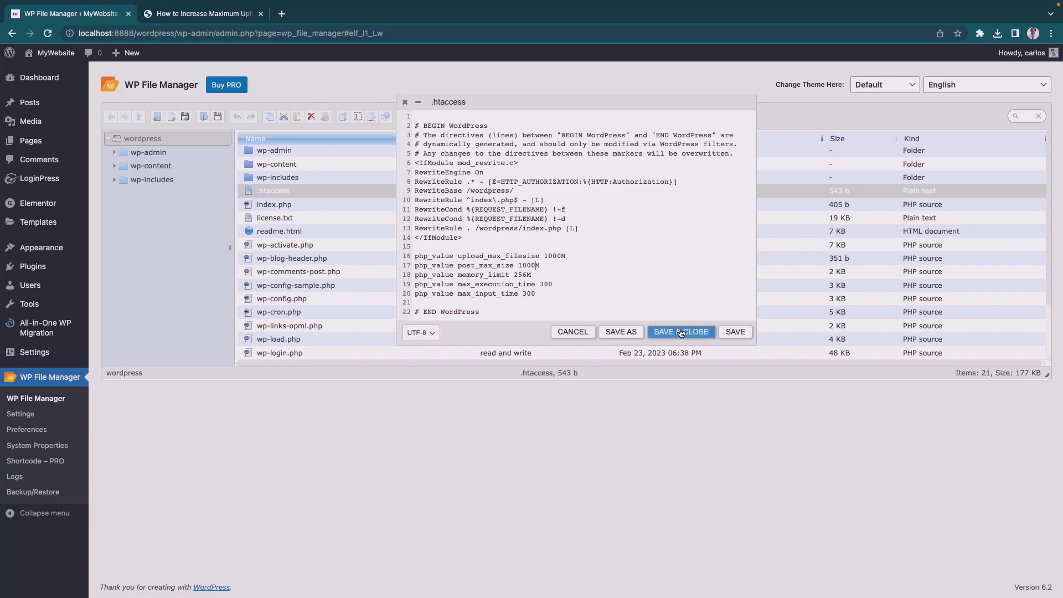
left_click(370, 441)
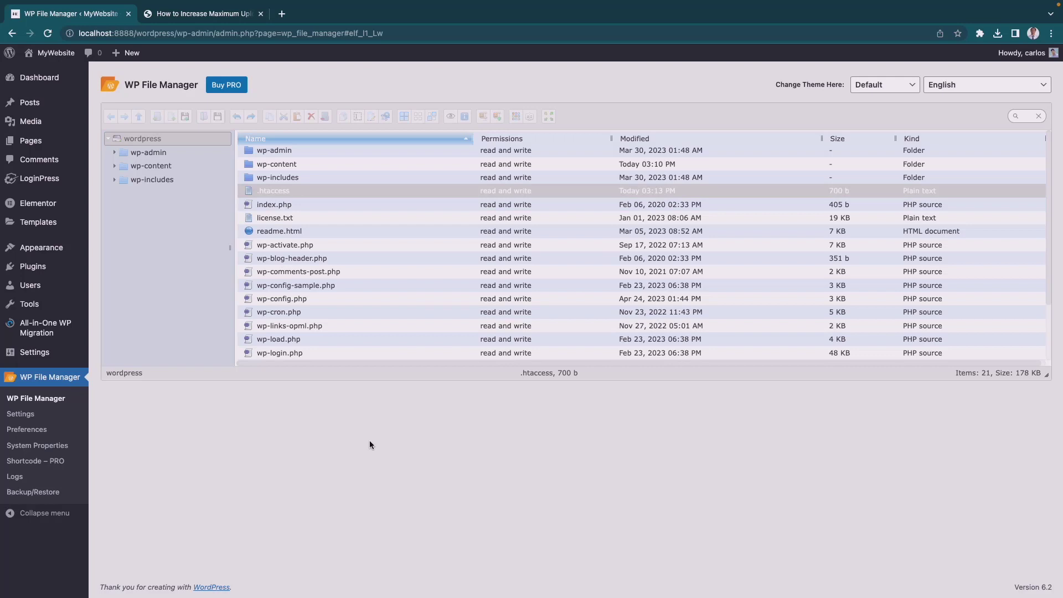
- Import the backup file 8482media.wpress with All-in-One WP Migration, accepting that it overwrites the website
mouse_move(47, 336)
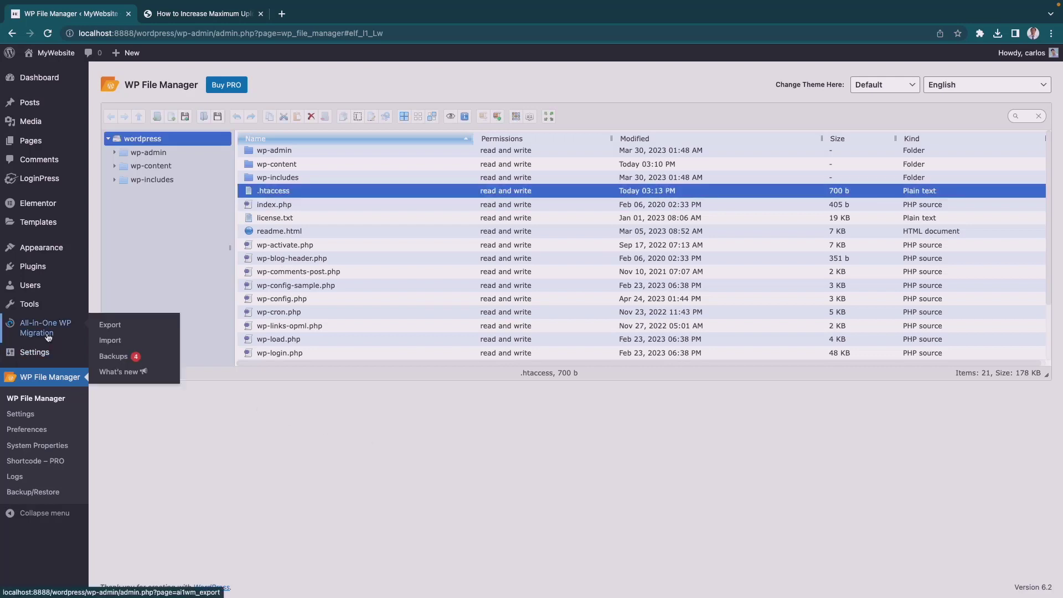
left_click(110, 343)
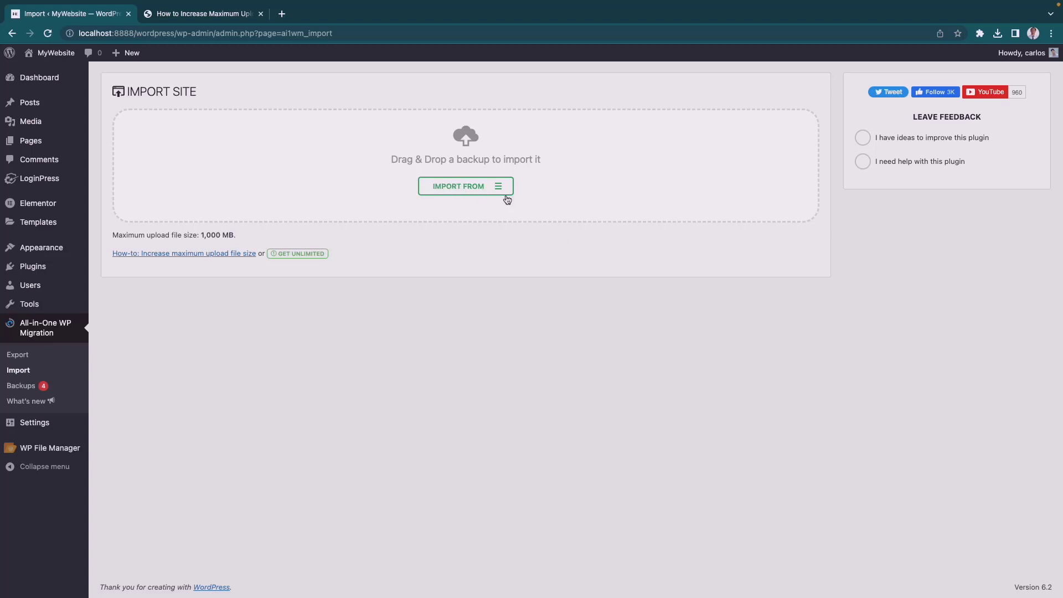
left_click(433, 190)
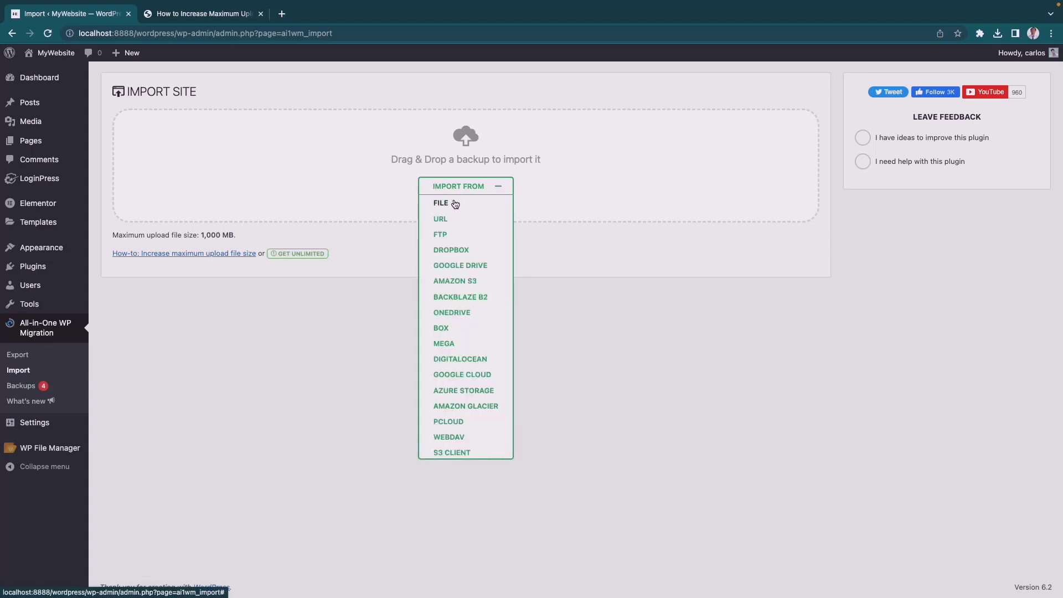
left_click(454, 204)
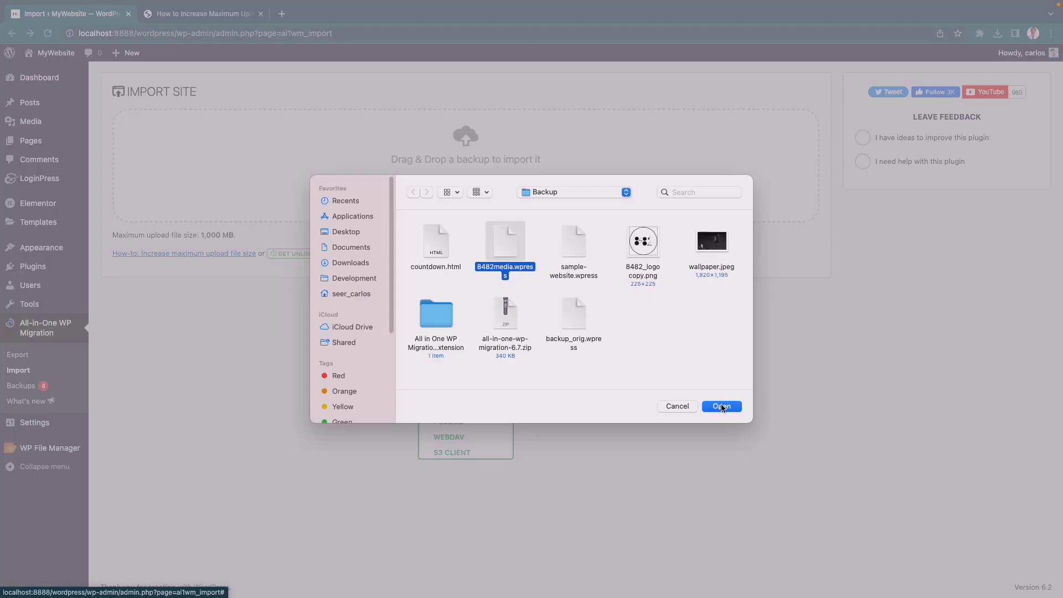
left_click(722, 406)
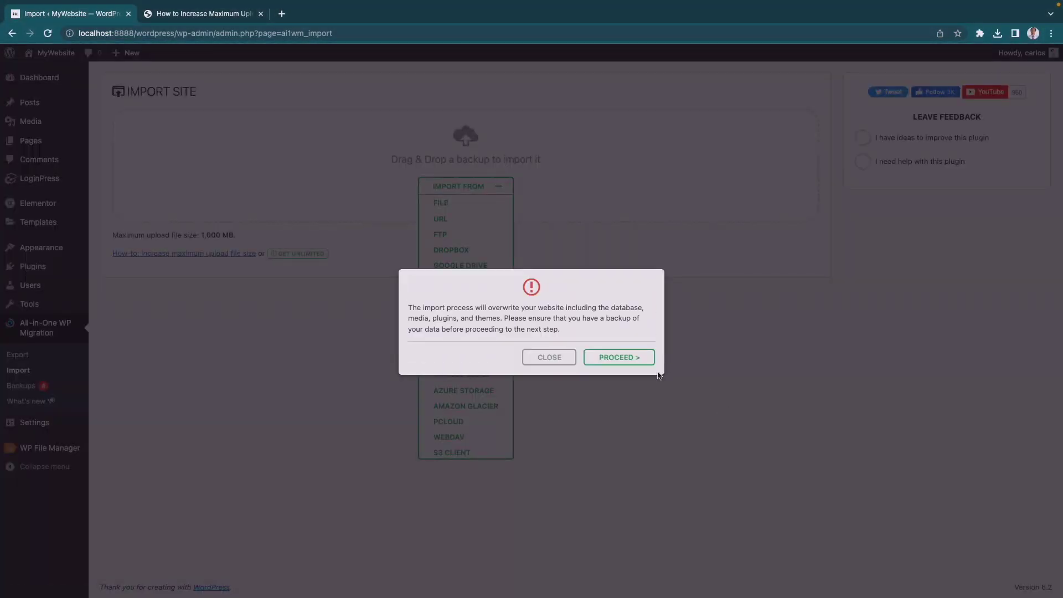
left_click(600, 360)
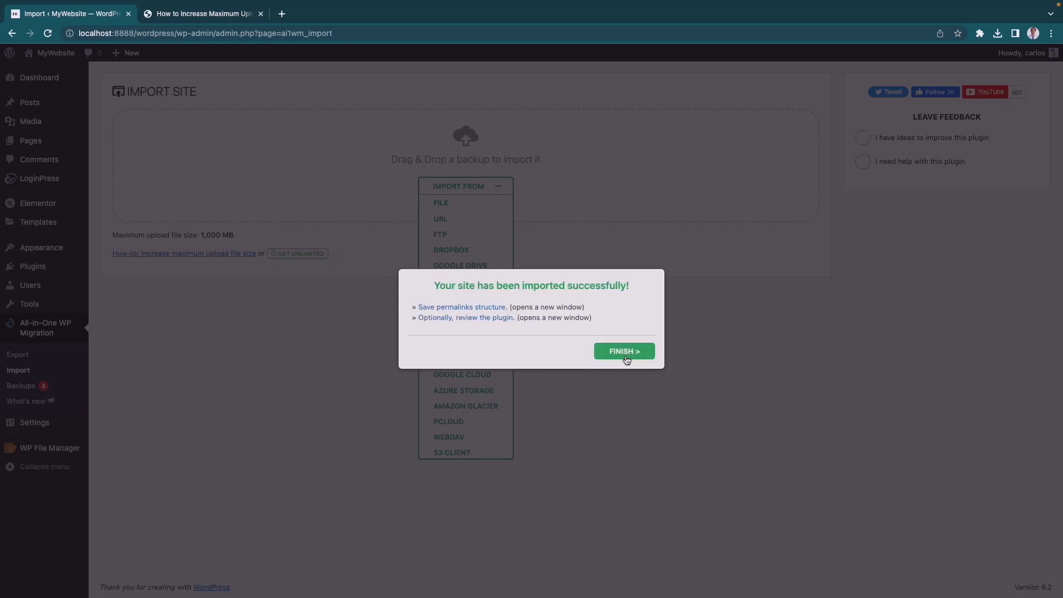
left_click(624, 352)
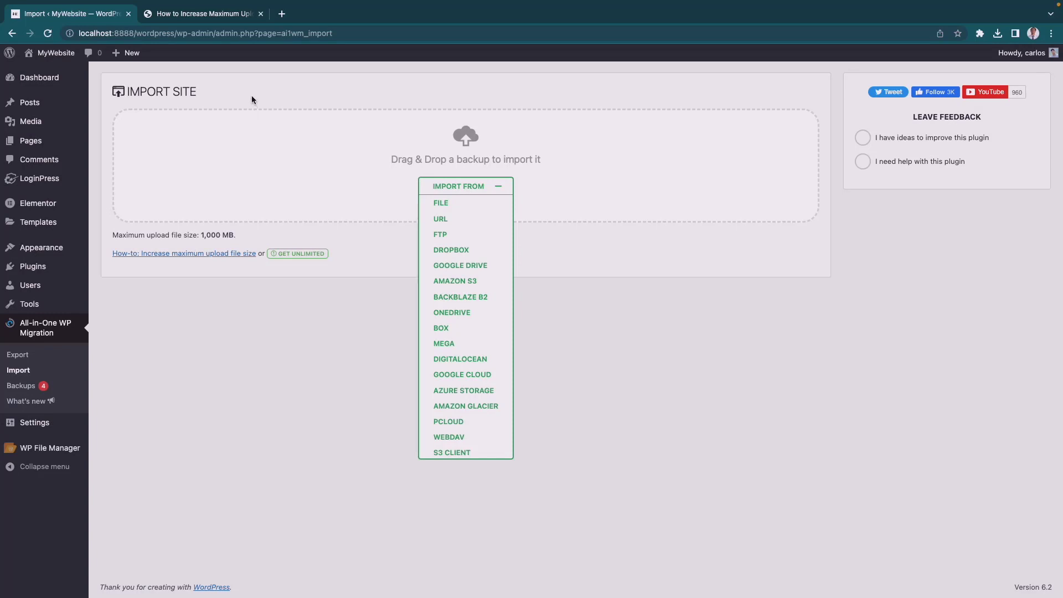
- Visit the MyWebsite front end to check the imported site
mouse_move(67, 59)
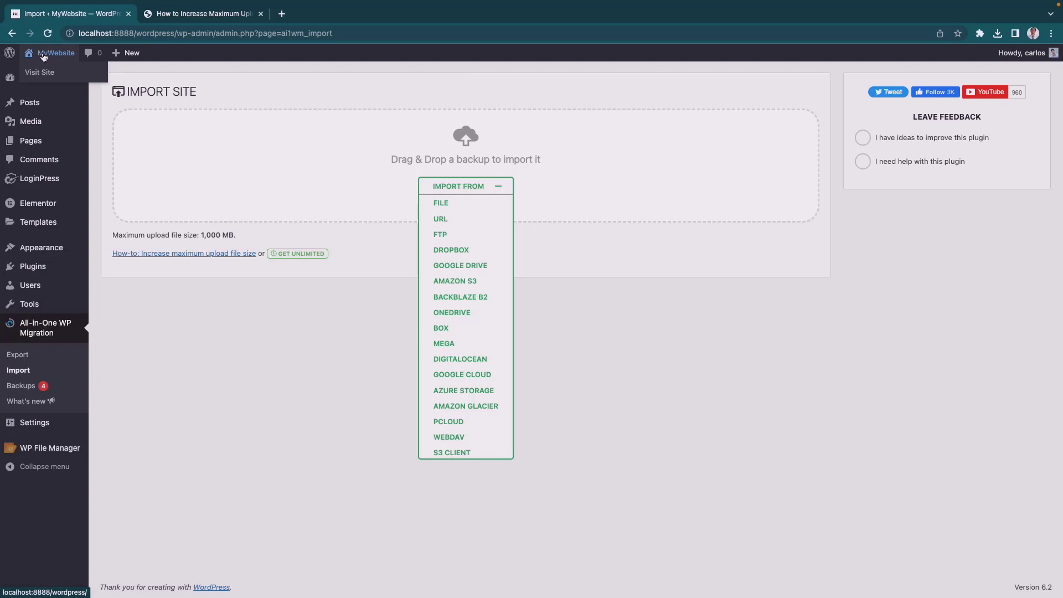
left_click(40, 74)
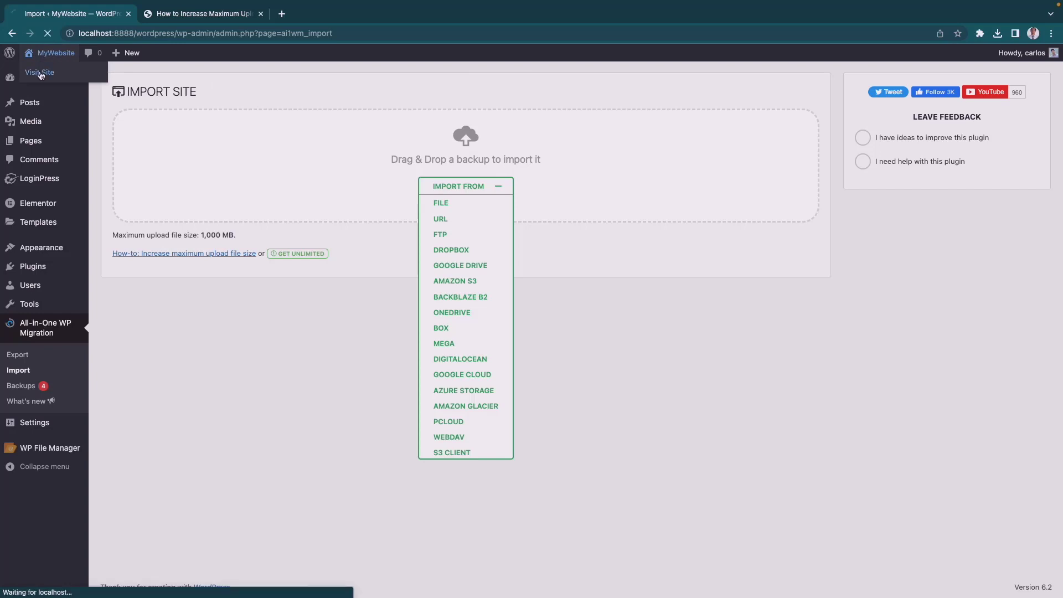